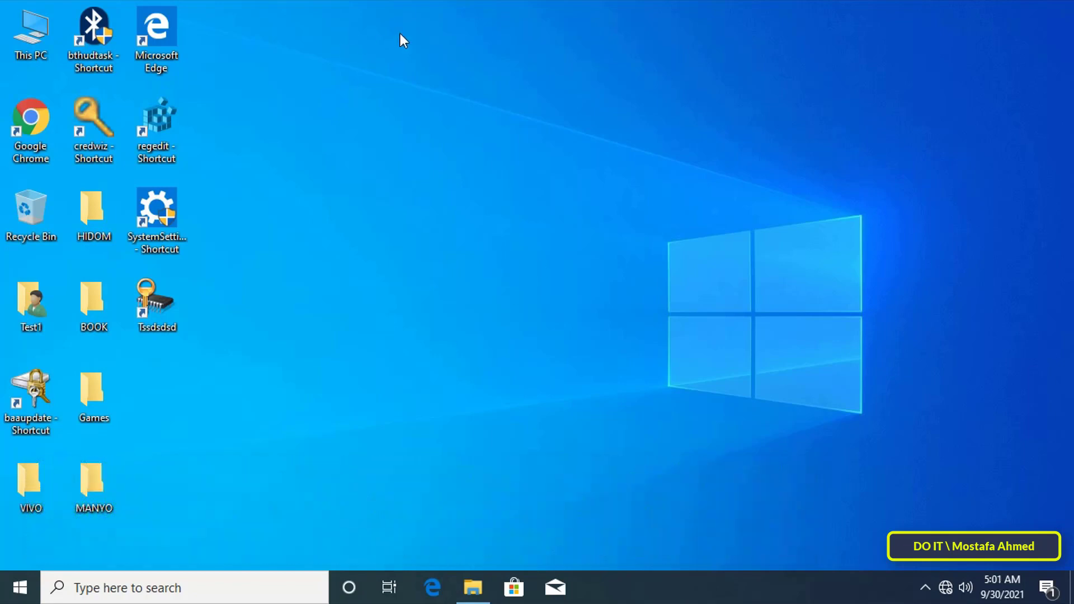
# Create a New folder on the desktop and place it beside the Games folder
pyautogui.moveTo(399, 22); pyautogui.dragTo(3, 527)
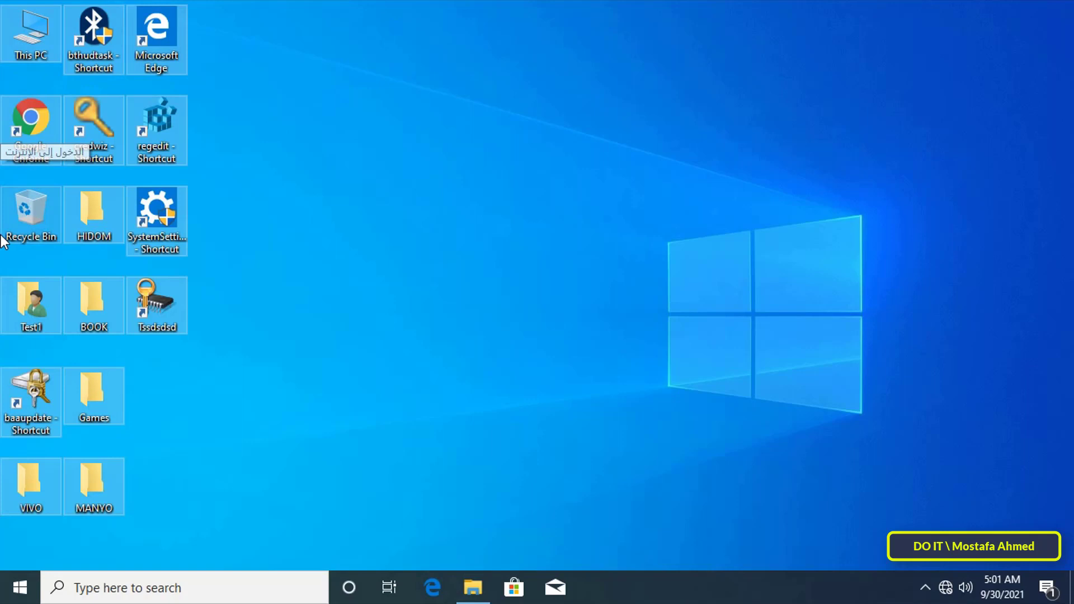
pyautogui.click(274, 219)
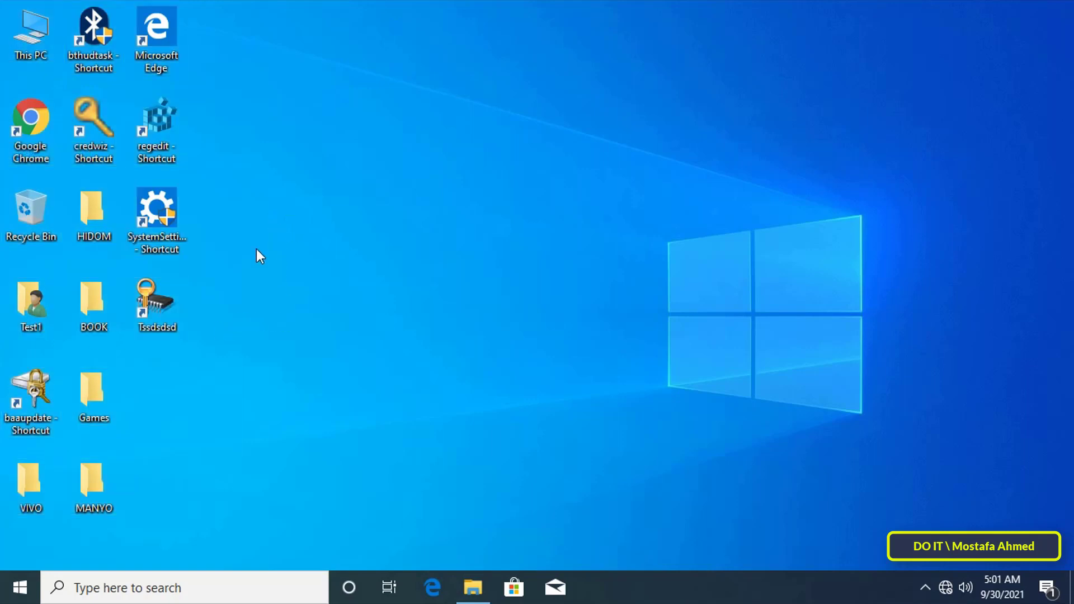
pyautogui.rightClick(342, 184)
pyautogui.moveTo(414, 316)
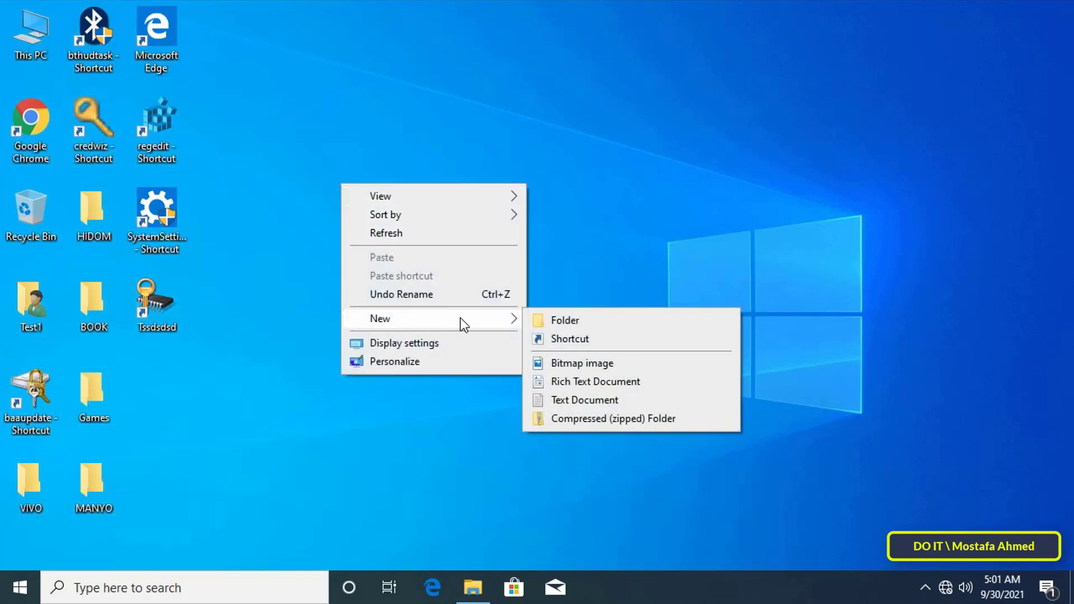
pyautogui.click(537, 321)
pyautogui.click(297, 330)
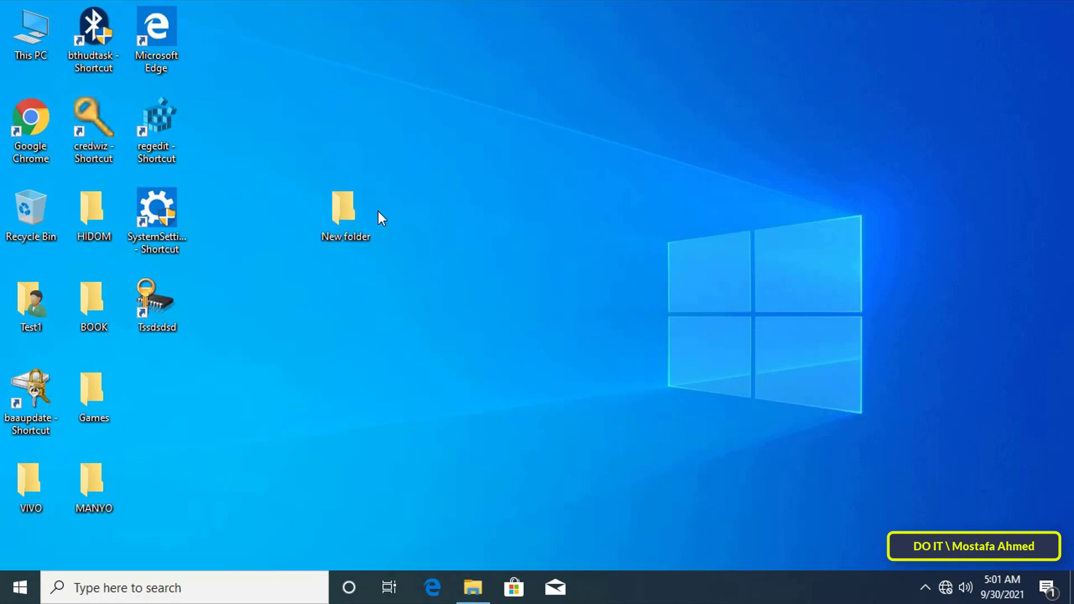
pyautogui.moveTo(238, 330); pyautogui.dragTo(184, 355)
# Check that New folder appears in This PC's Desktop folder, then minimize Explorer
pyautogui.doubleClick(36, 37)
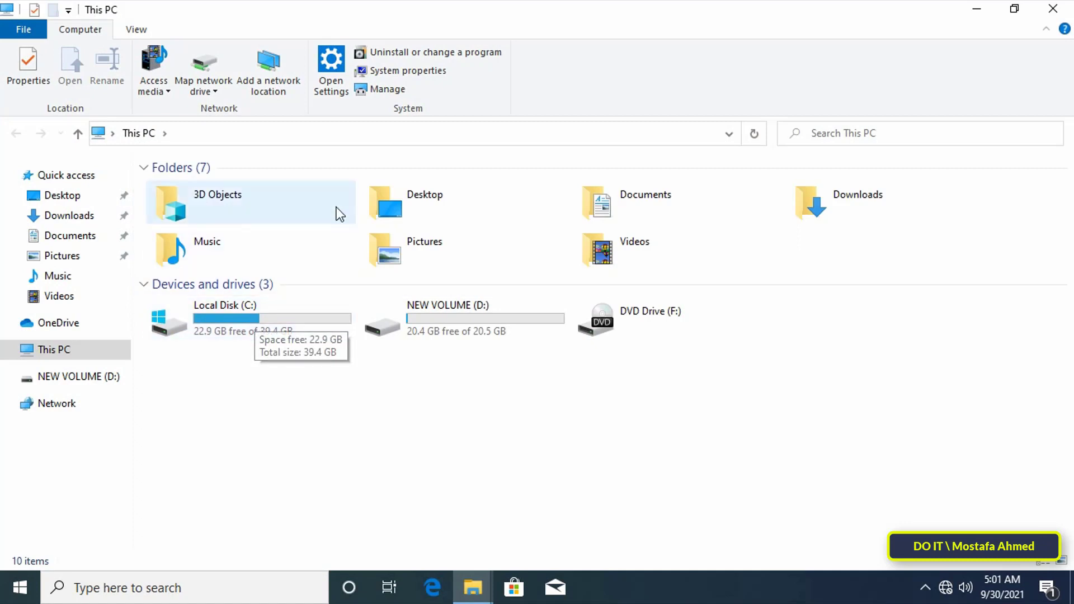
pyautogui.doubleClick(397, 211)
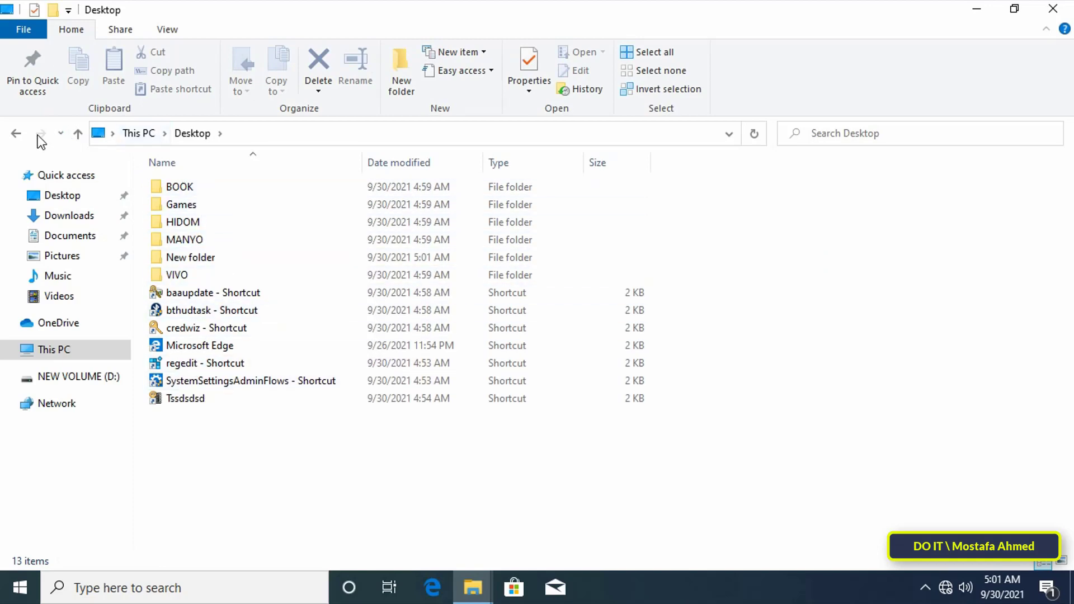
pyautogui.click(17, 133)
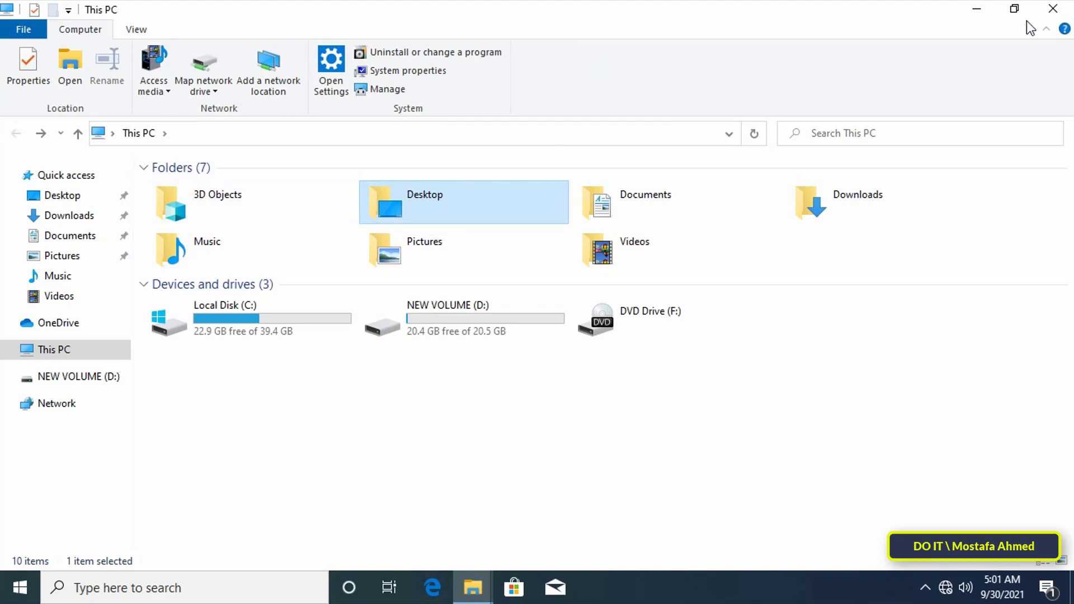
pyautogui.click(976, 9)
pyautogui.moveTo(306, 41); pyautogui.dragTo(5, 503)
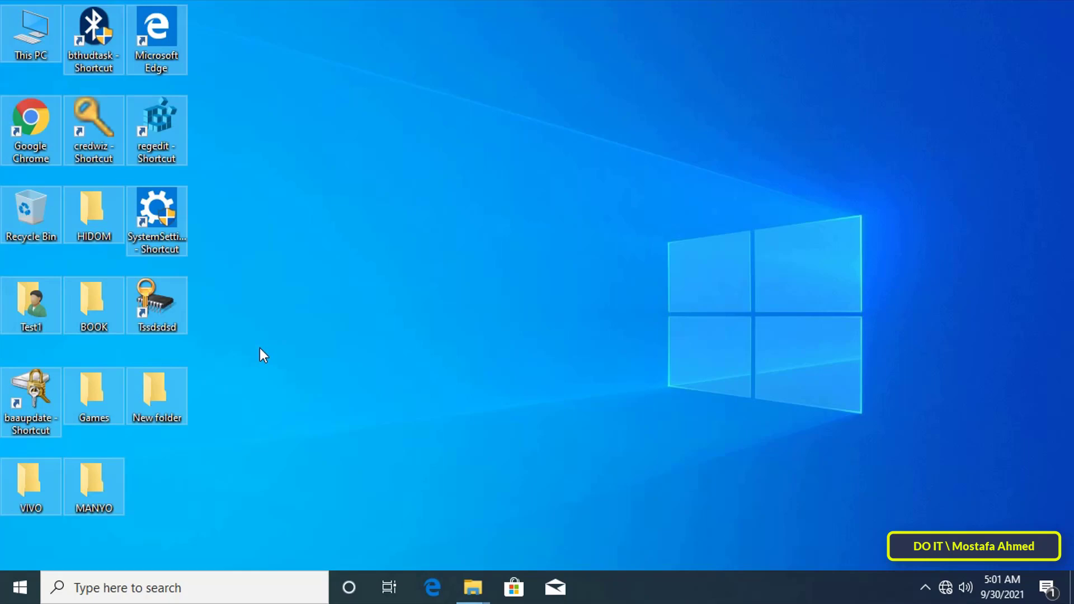
pyautogui.click(140, 361)
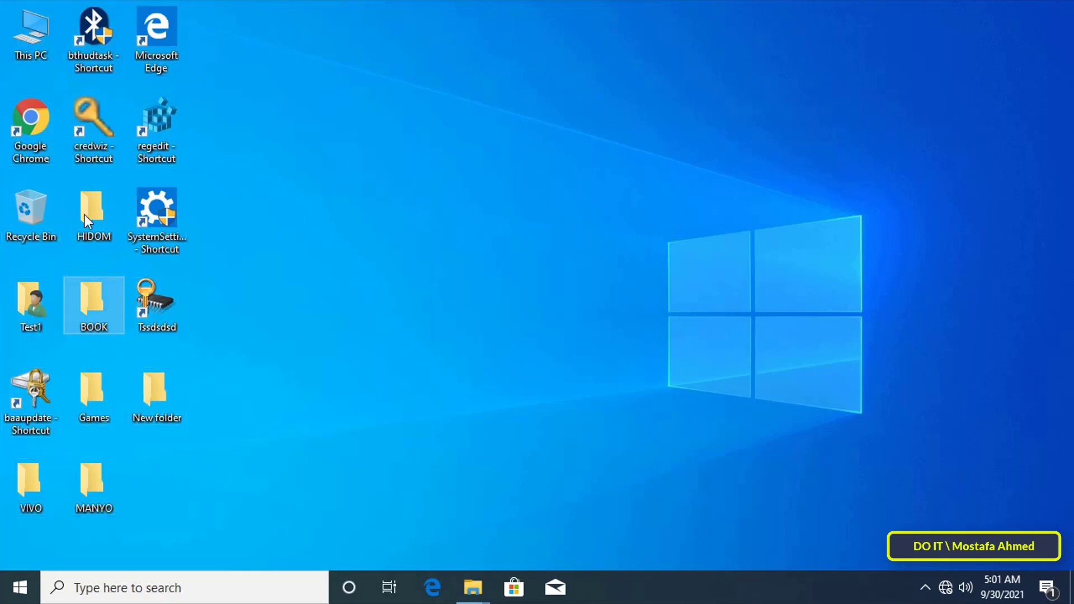
# Open drive NEW VOLUME (D:) in a maximized This PC window
pyautogui.doubleClick(33, 39)
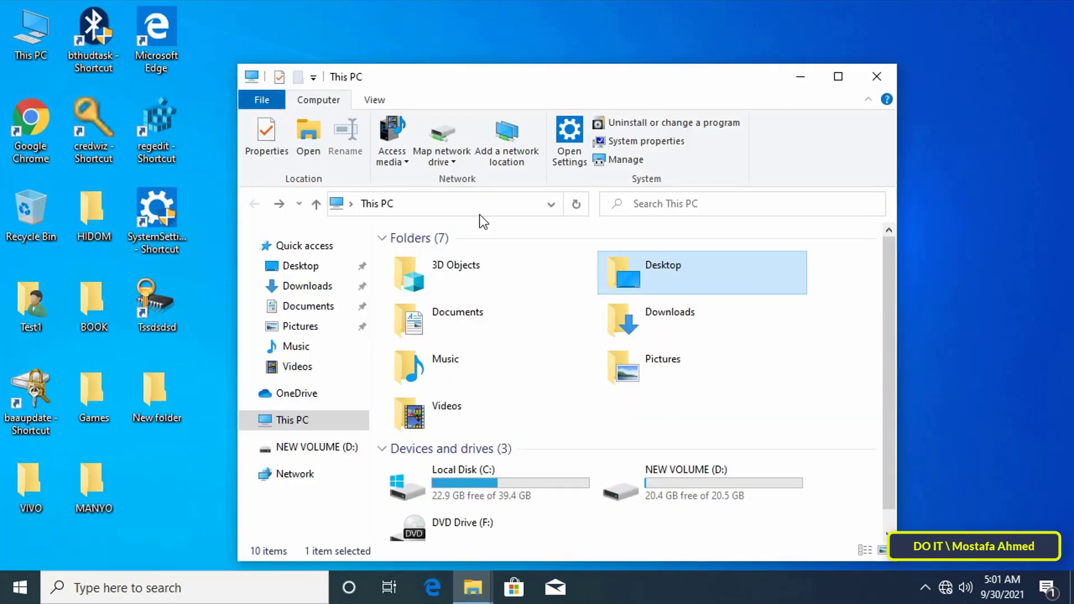
pyautogui.click(837, 77)
pyautogui.click(433, 329)
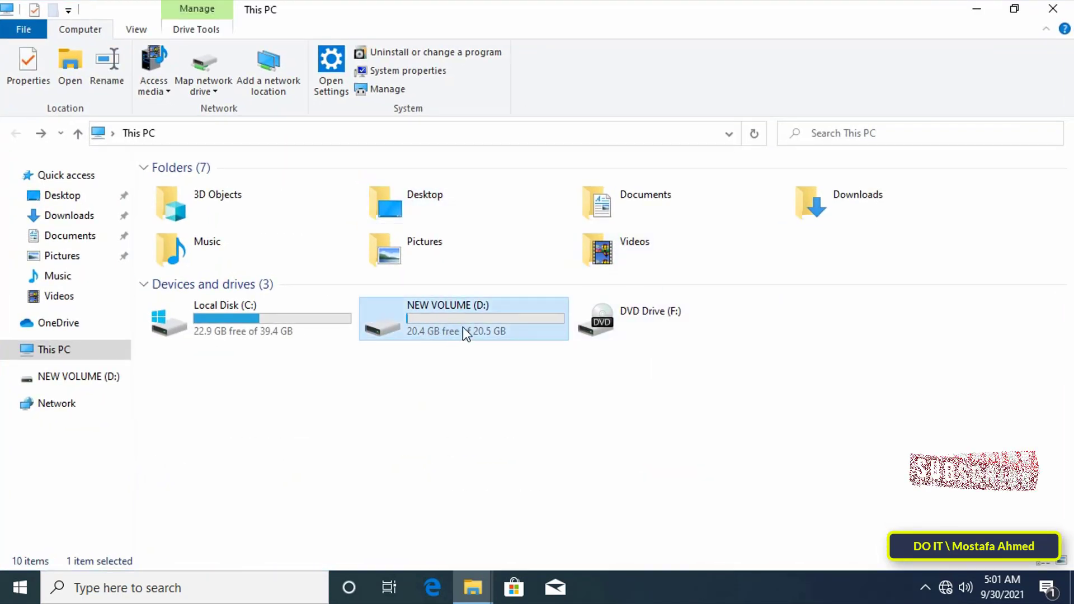
pyautogui.doubleClick(461, 327)
# Create a folder named 'Desktop' on drive D: and close Explorer
pyautogui.rightClick(428, 342)
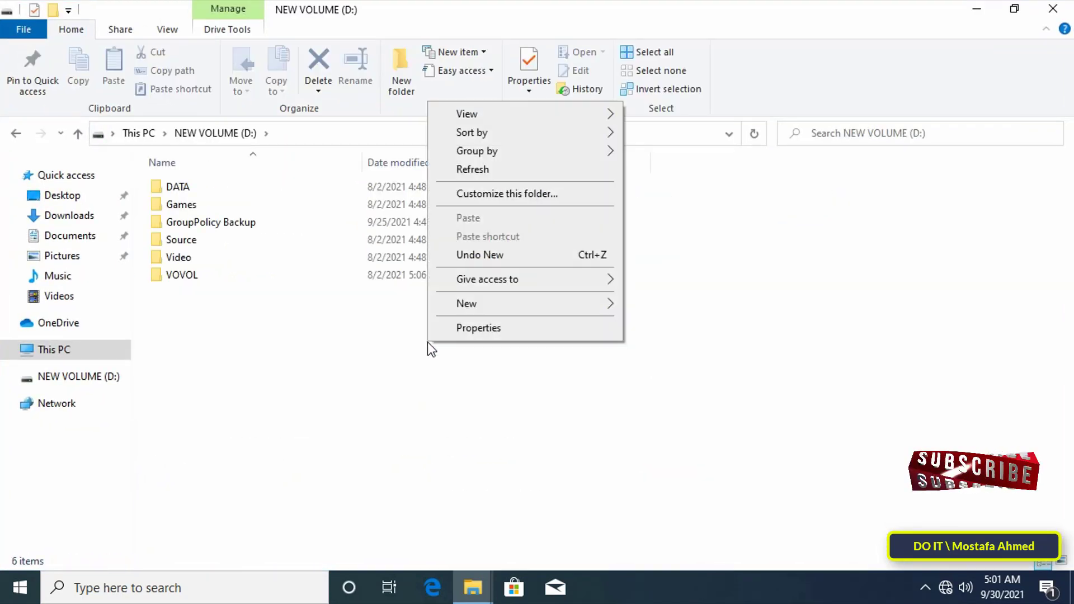
pyautogui.moveTo(502, 306)
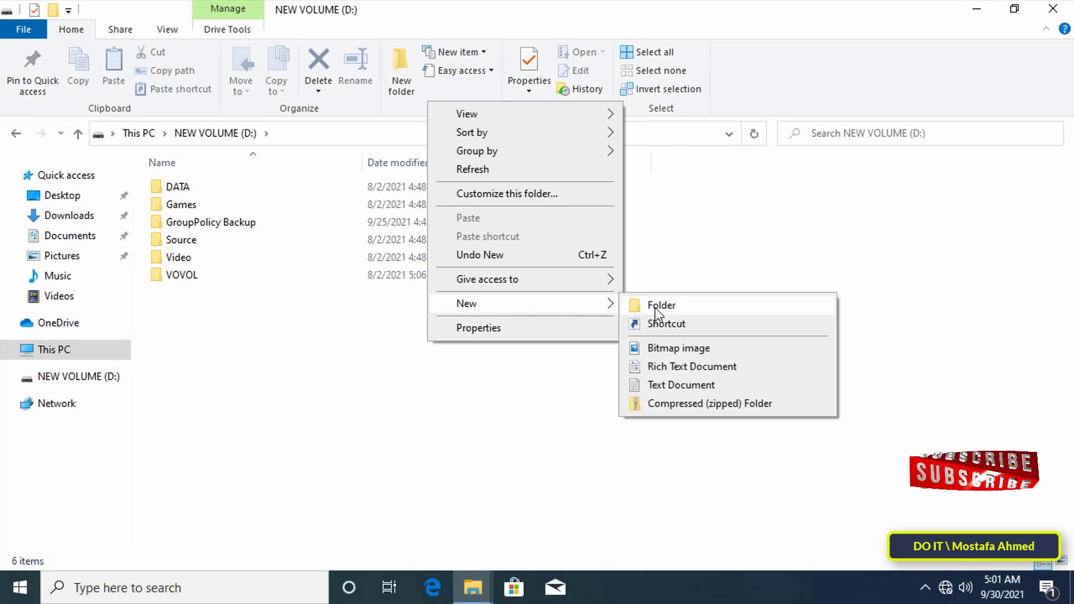
pyautogui.click(693, 303)
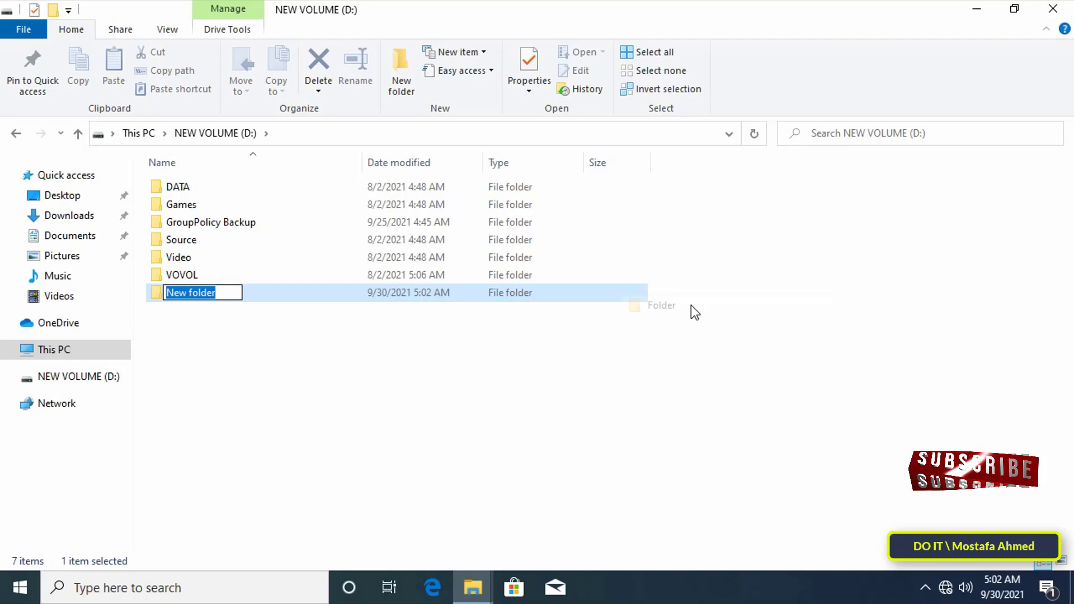
pyautogui.write('De')
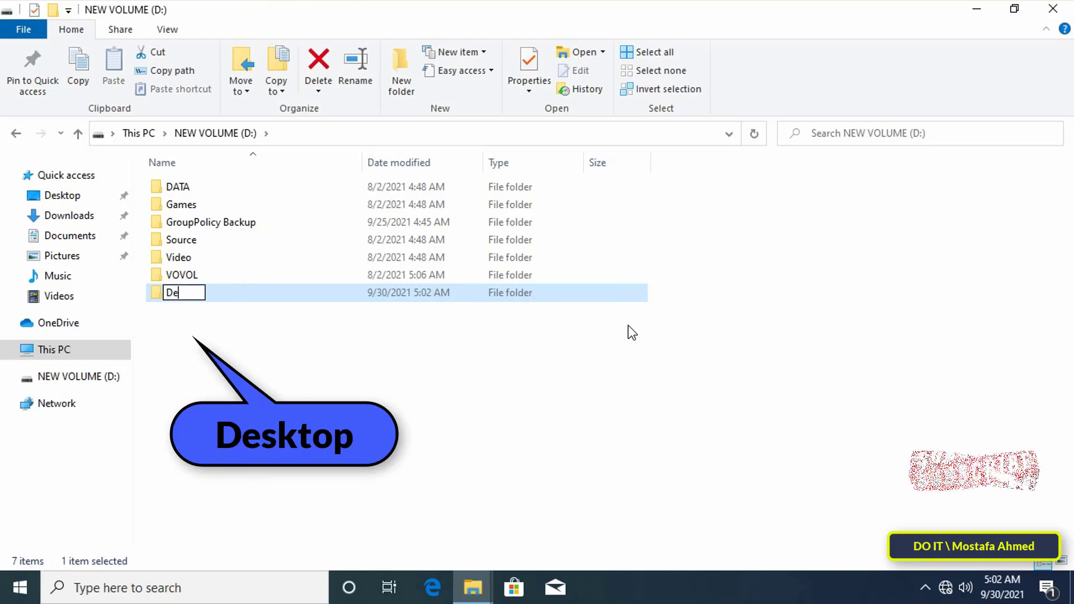
pyautogui.write('sk')
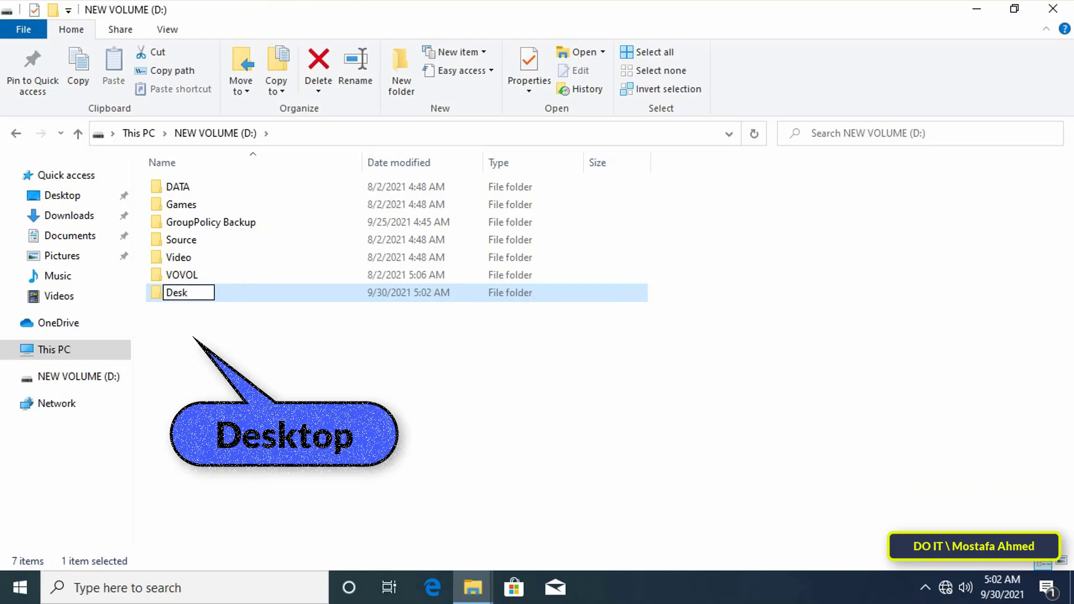
pyautogui.write('top')
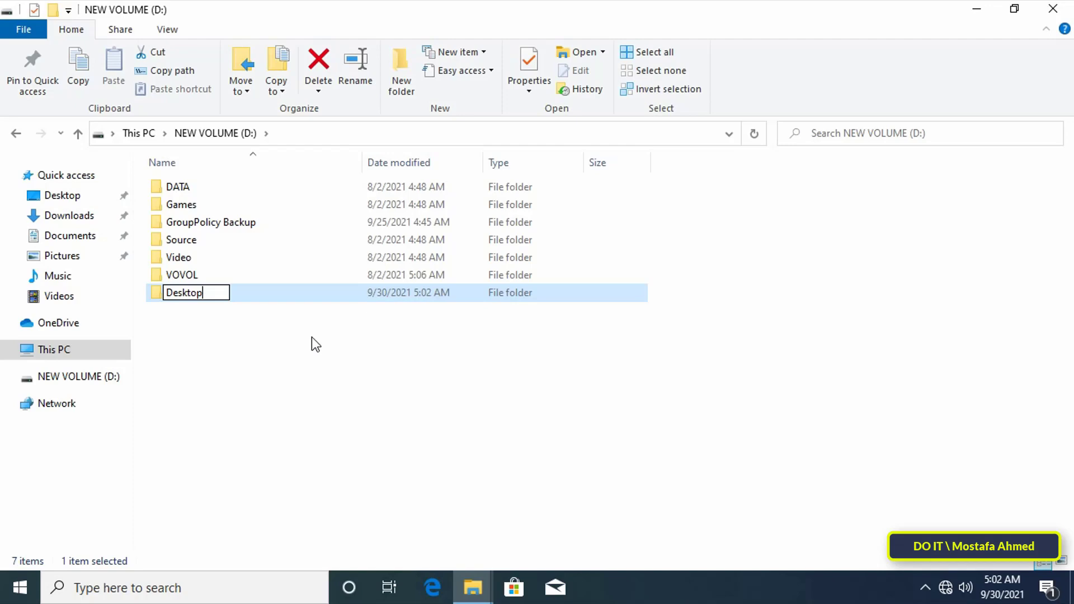
pyautogui.click(217, 333)
pyautogui.click(190, 298)
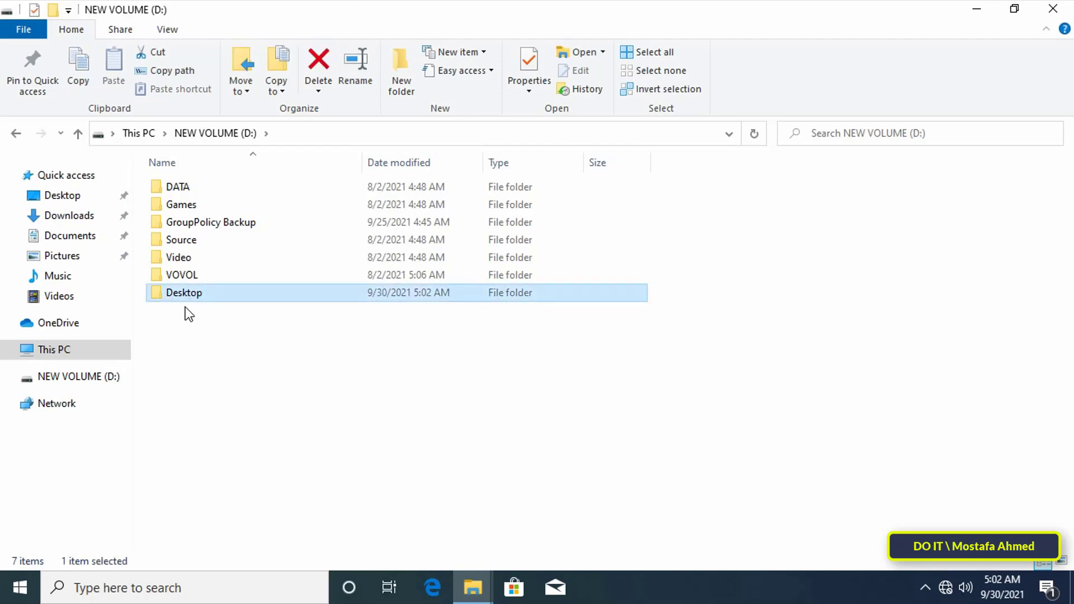
pyautogui.click(1053, 8)
# Open Desktop Properties from This PC and show its Location tab with the current C: path
pyautogui.doubleClick(38, 19)
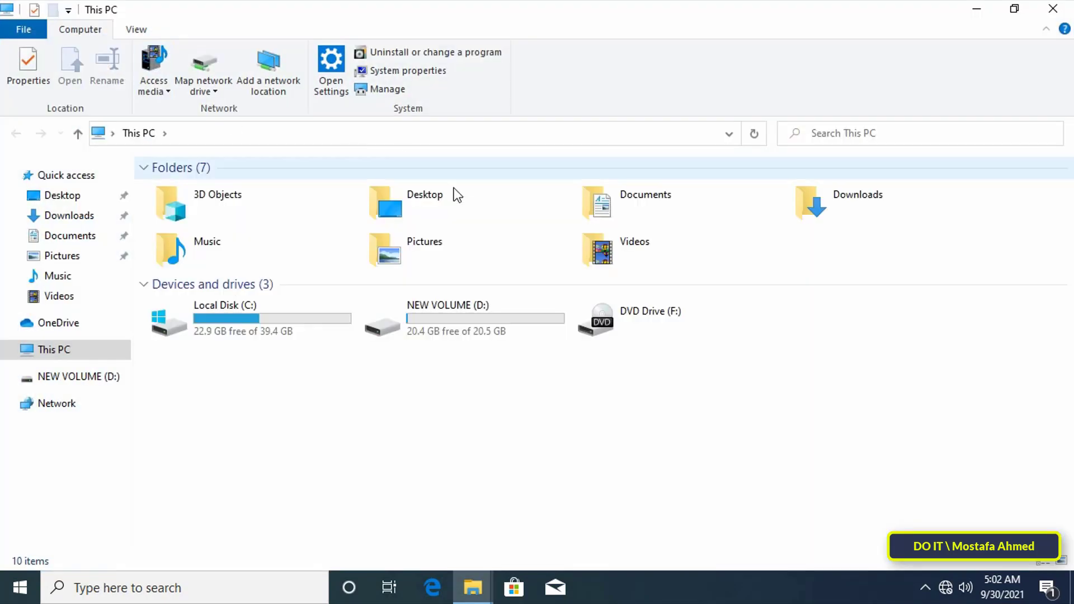
pyautogui.click(419, 199)
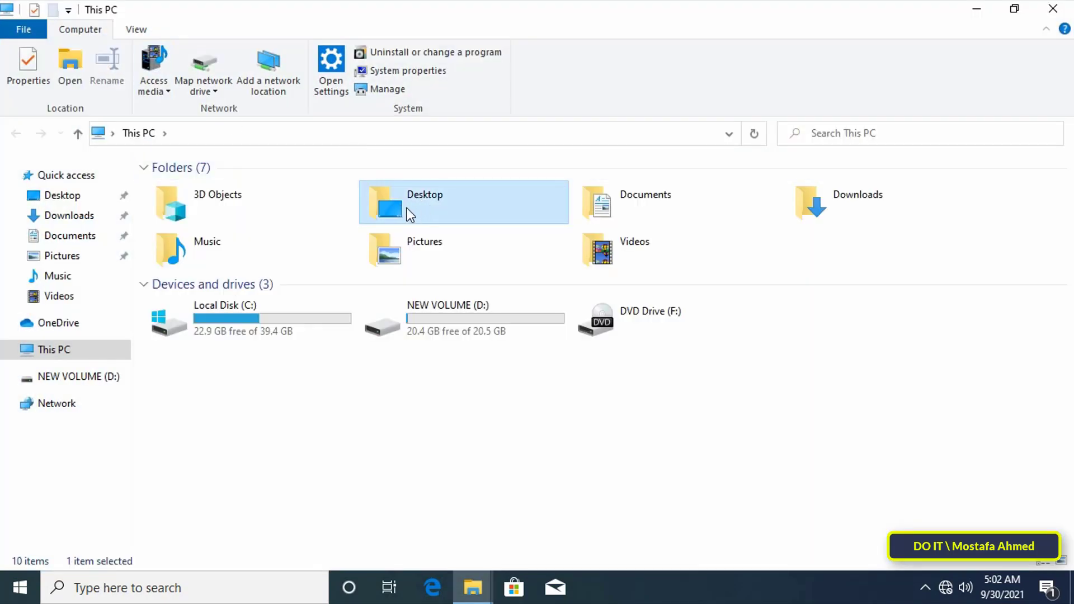
pyautogui.rightClick(427, 211)
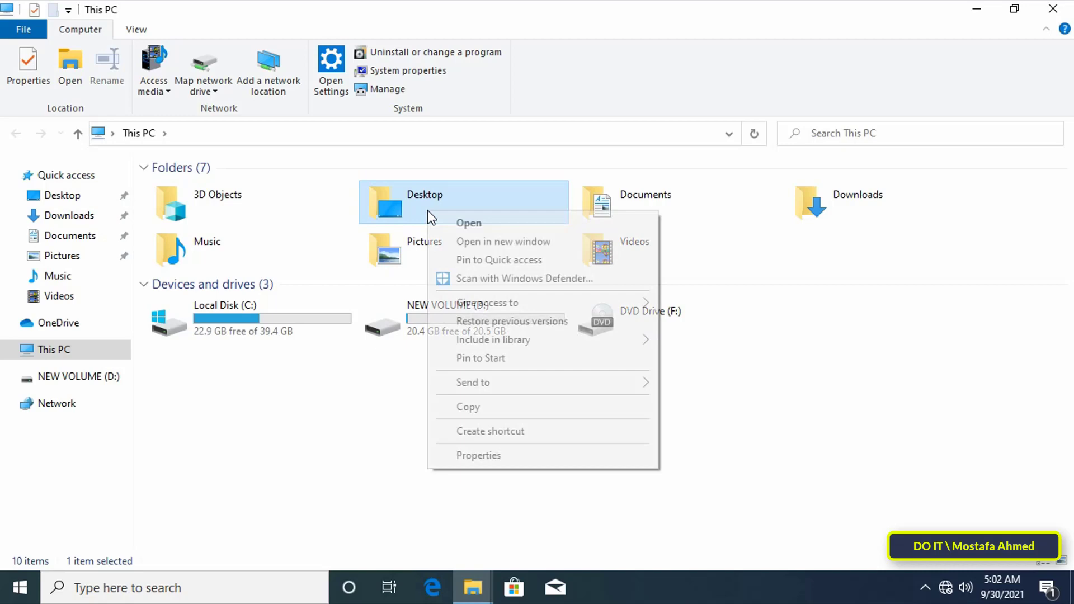
pyautogui.click(566, 458)
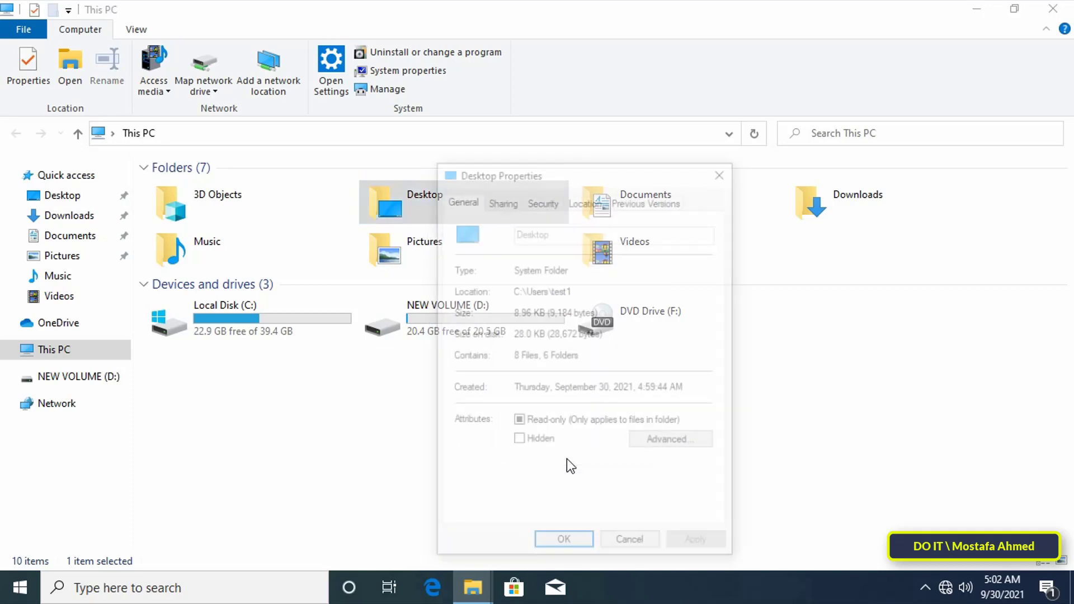
pyautogui.click(1053, 10)
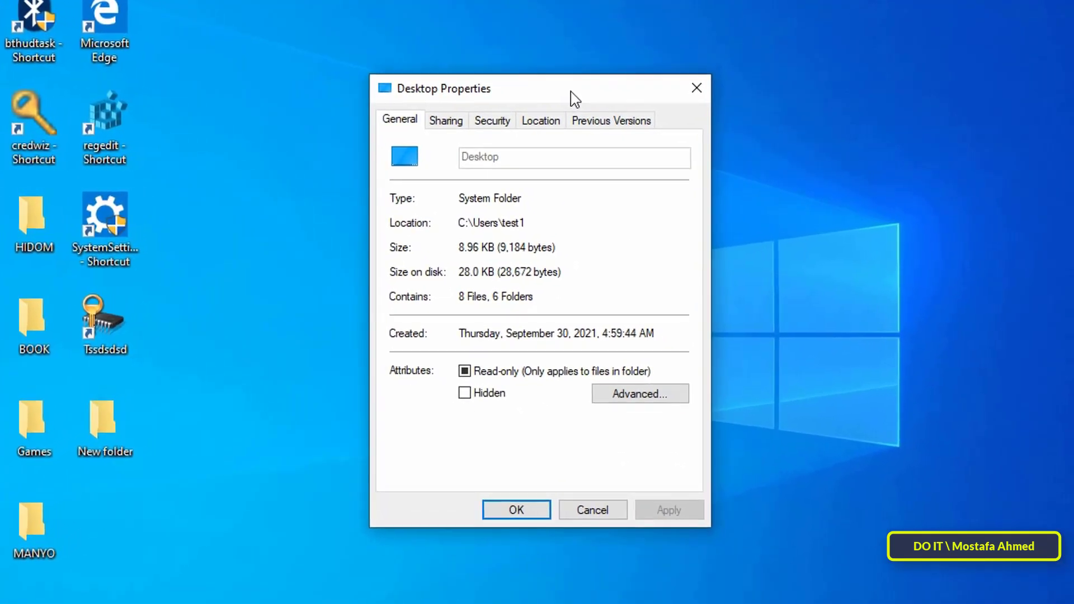
pyautogui.click(864, 463)
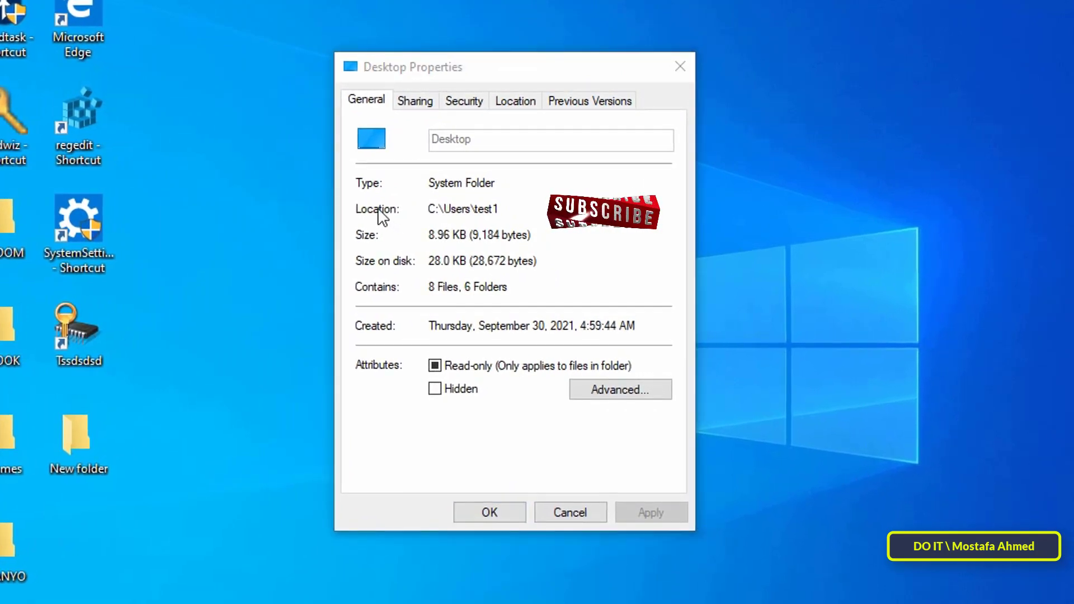
pyautogui.moveTo(429, 208); pyautogui.dragTo(516, 207)
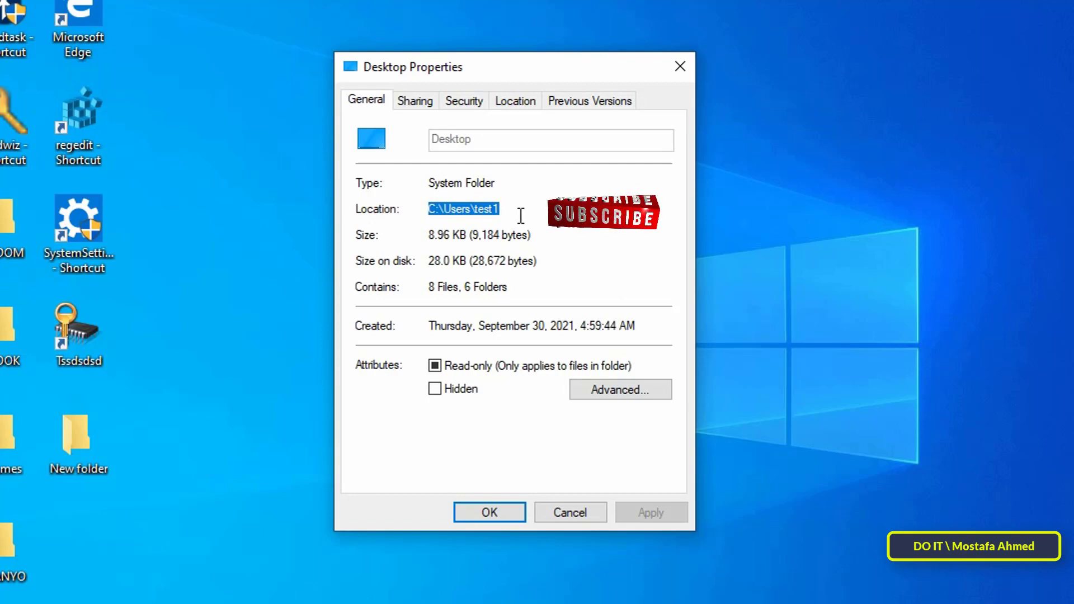
pyautogui.click(520, 215)
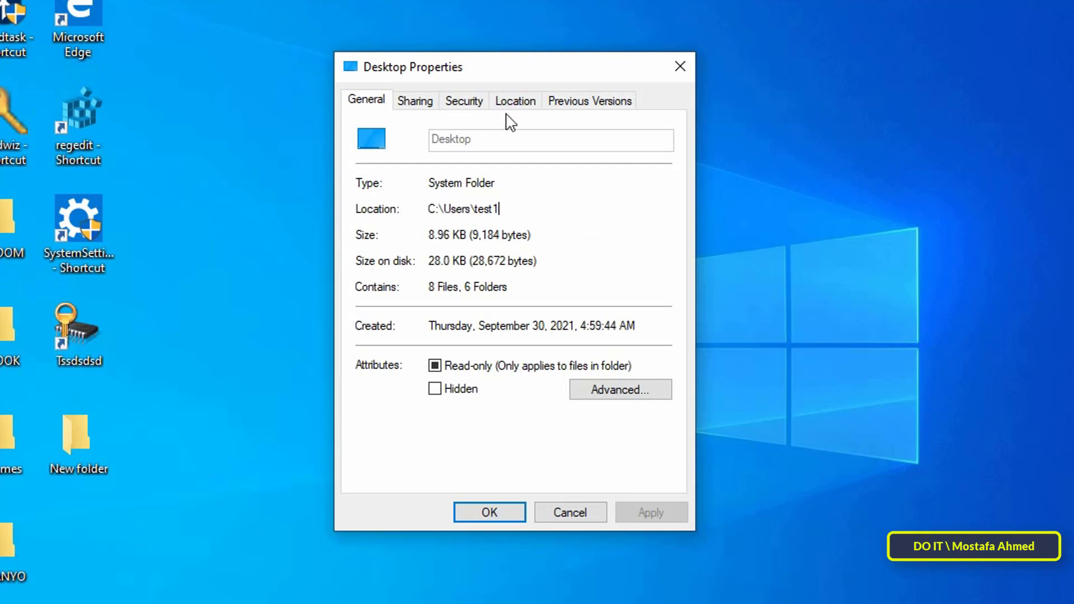
pyautogui.click(512, 109)
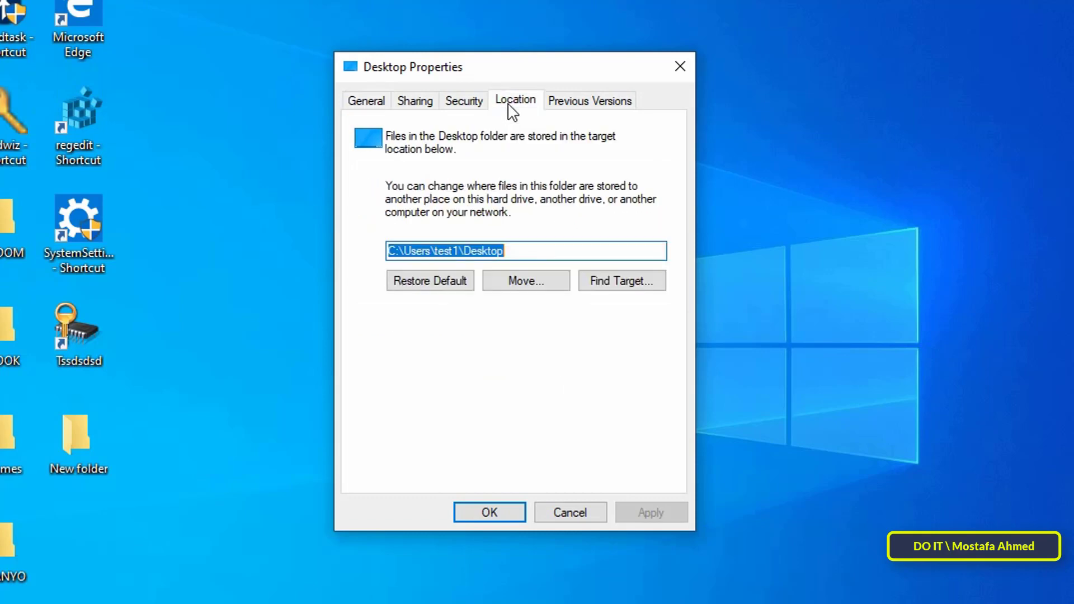
# Use Move... to choose the Desktop folder on NEW VOLUME (D:) as the target, D:\Desktop
pyautogui.click(541, 284)
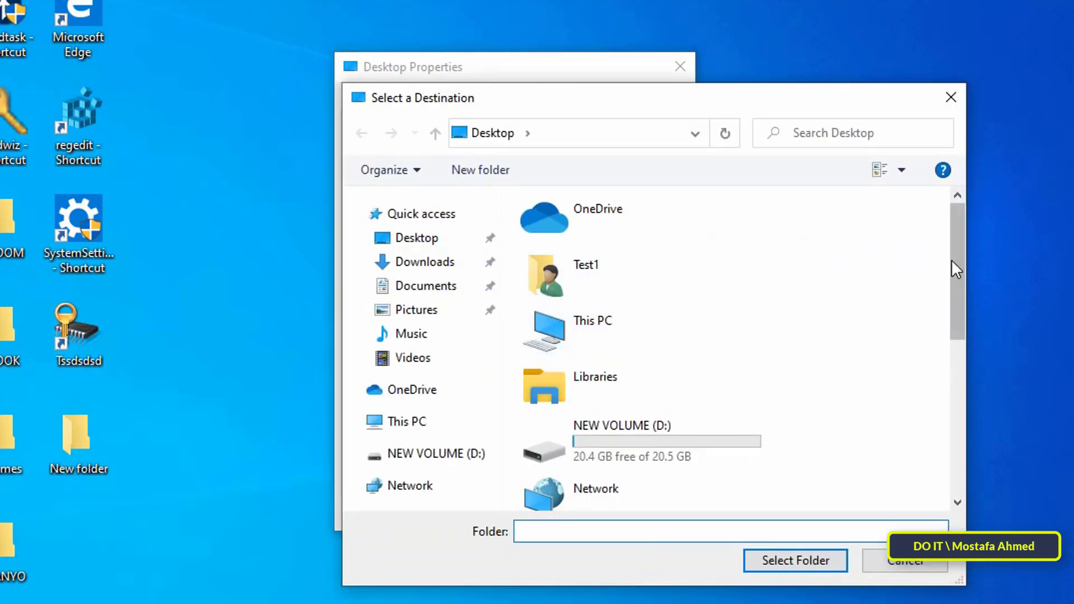
pyautogui.moveTo(951, 259); pyautogui.dragTo(707, 424)
pyautogui.click(653, 448)
pyautogui.doubleClick(654, 448)
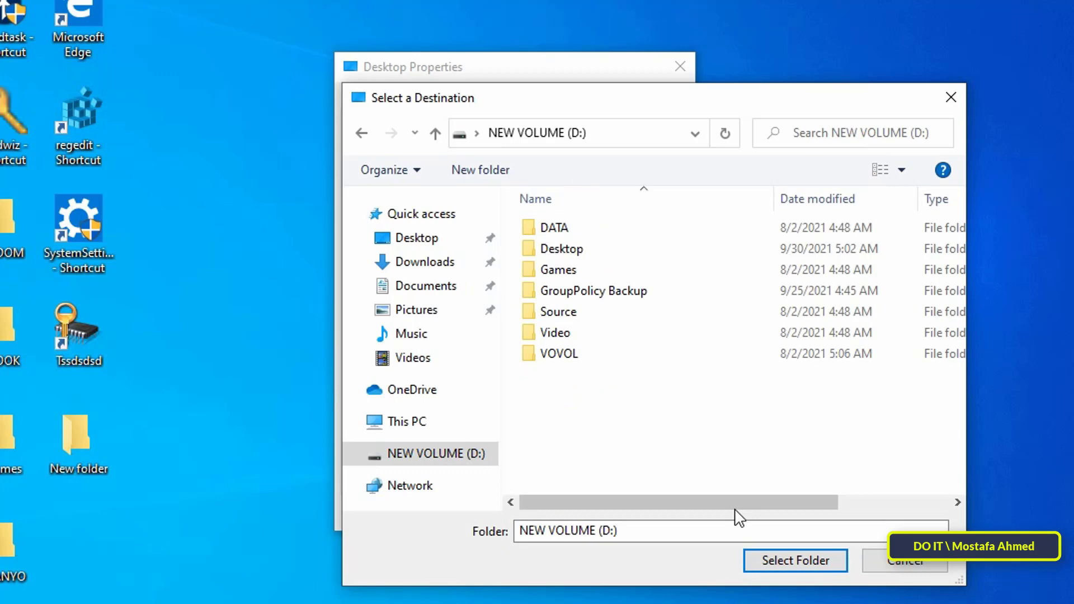
pyautogui.click(566, 249)
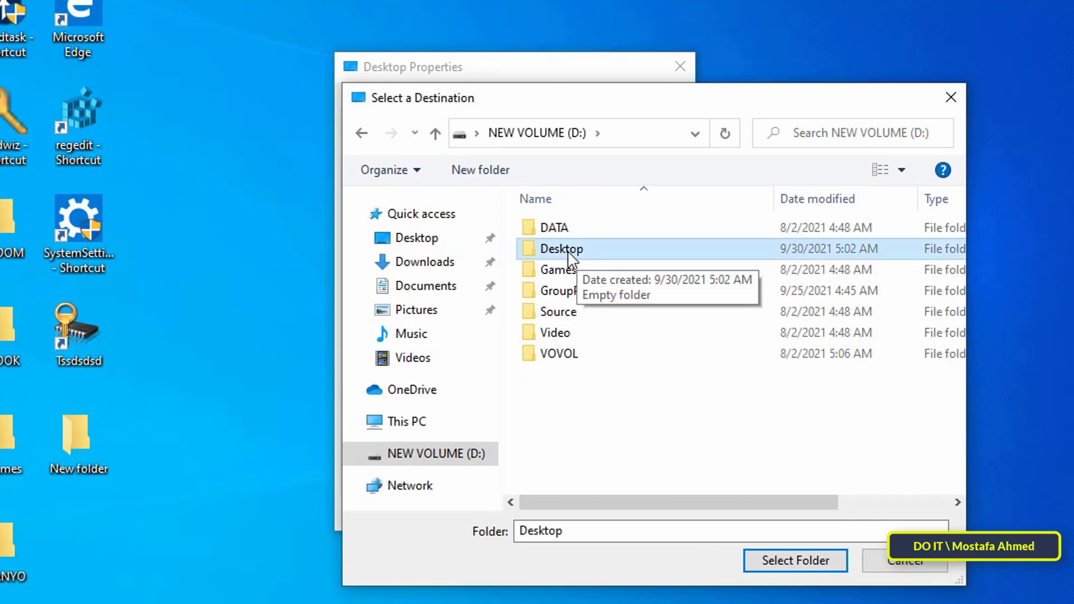
pyautogui.click(789, 559)
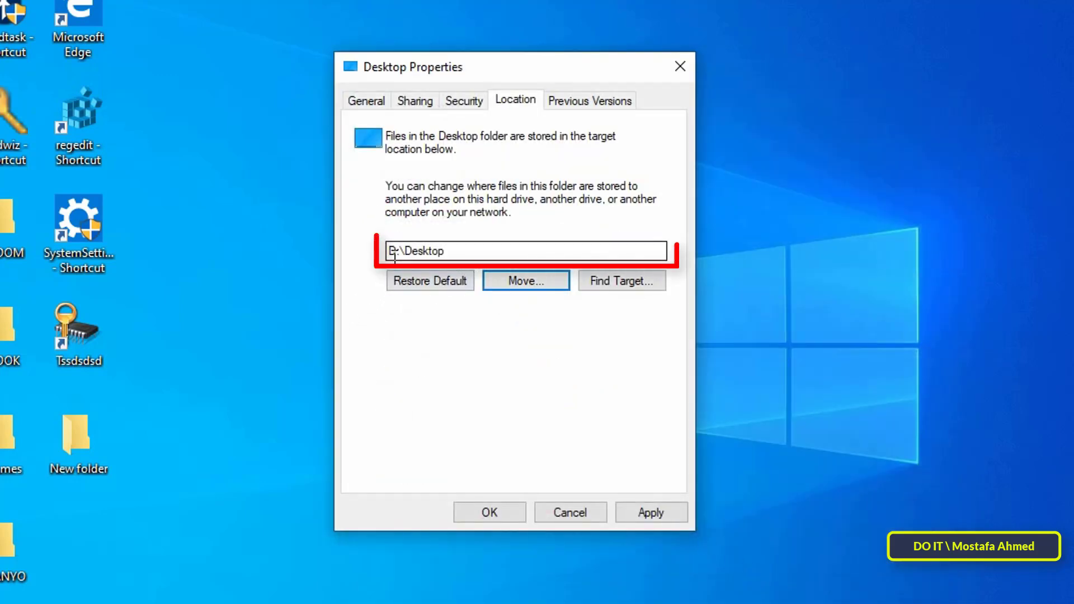
pyautogui.moveTo(390, 250); pyautogui.dragTo(458, 251)
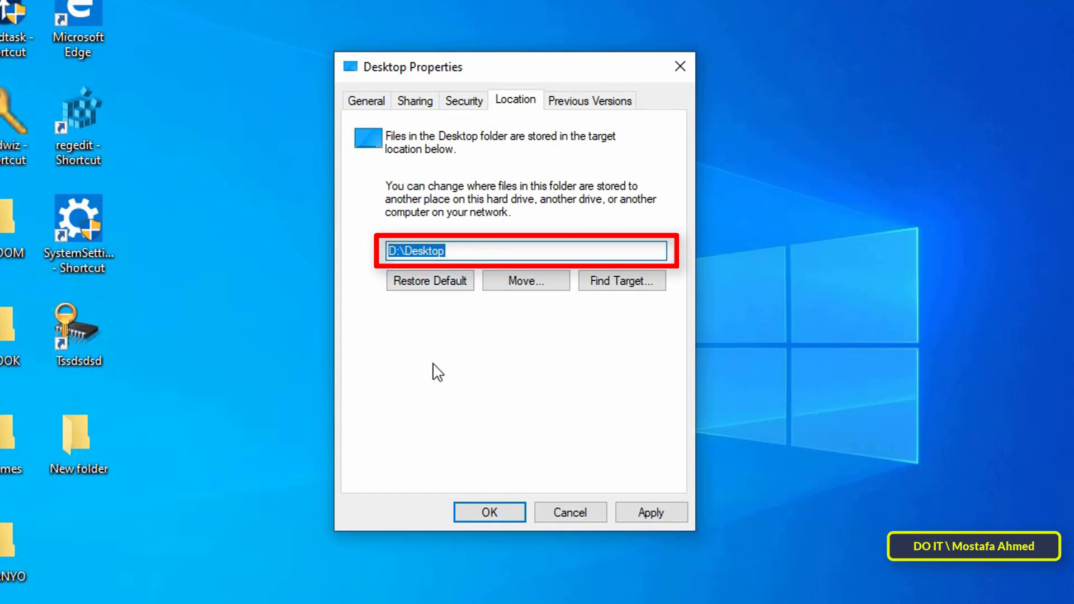
# Apply the D:\Desktop location and confirm moving all existing files there
pyautogui.click(643, 512)
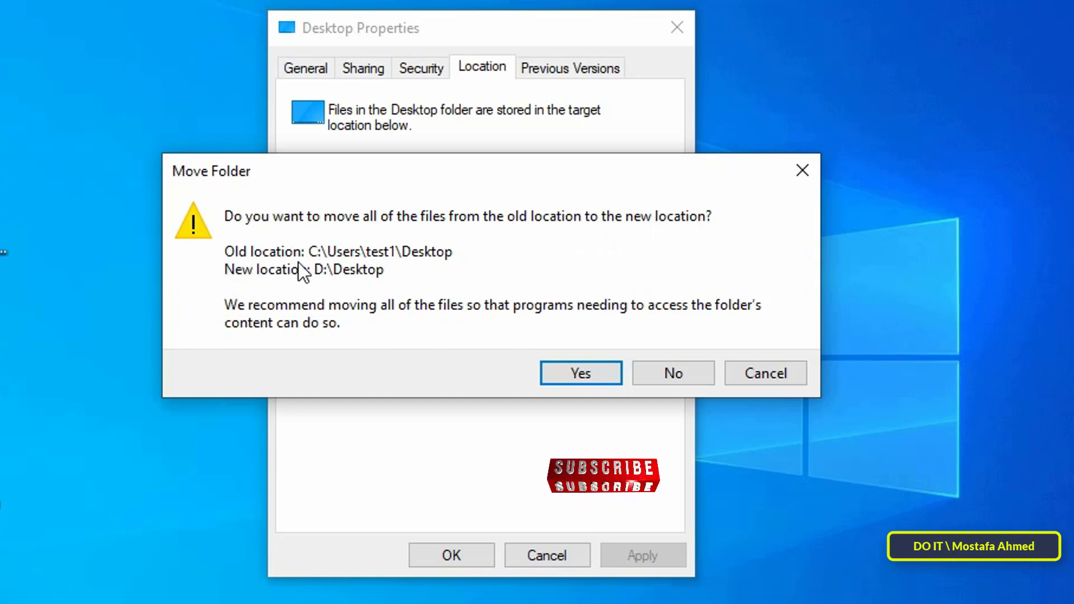
pyautogui.click(579, 372)
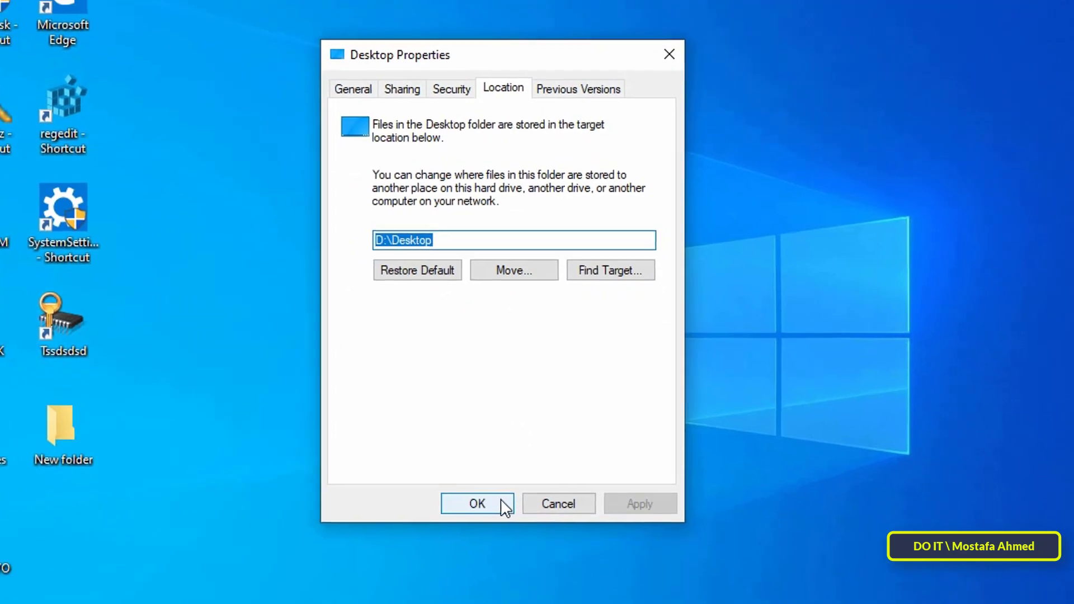
pyautogui.doubleClick(42, 38)
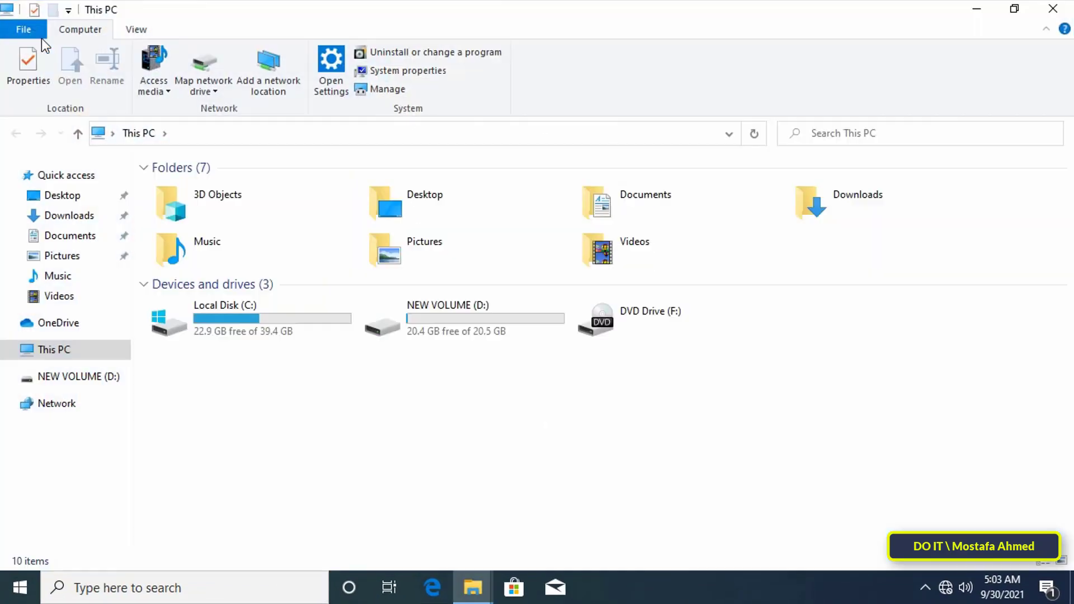
pyautogui.doubleClick(460, 328)
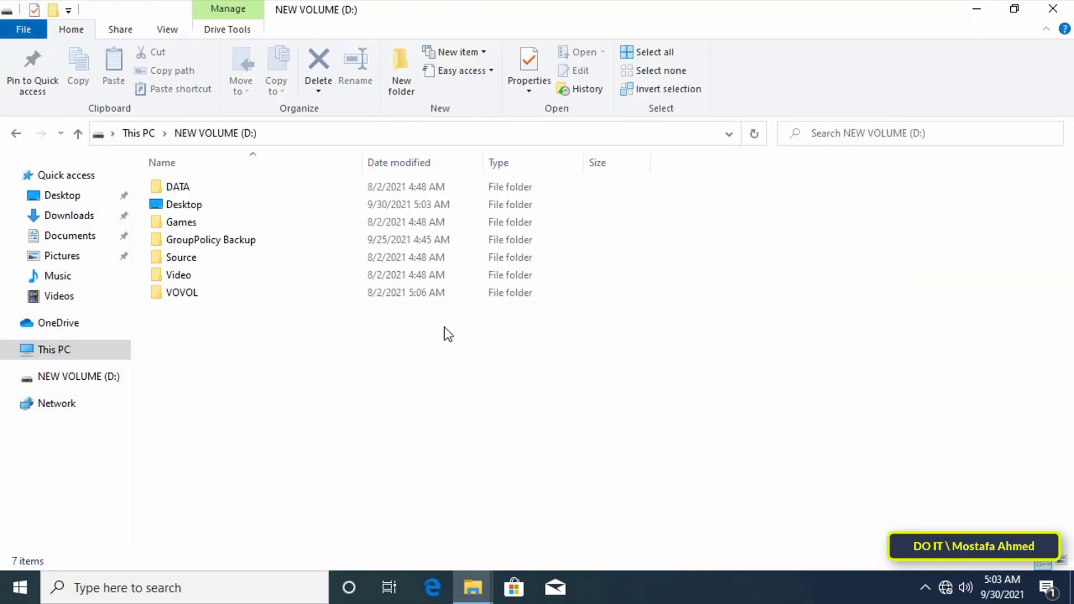
pyautogui.click(196, 207)
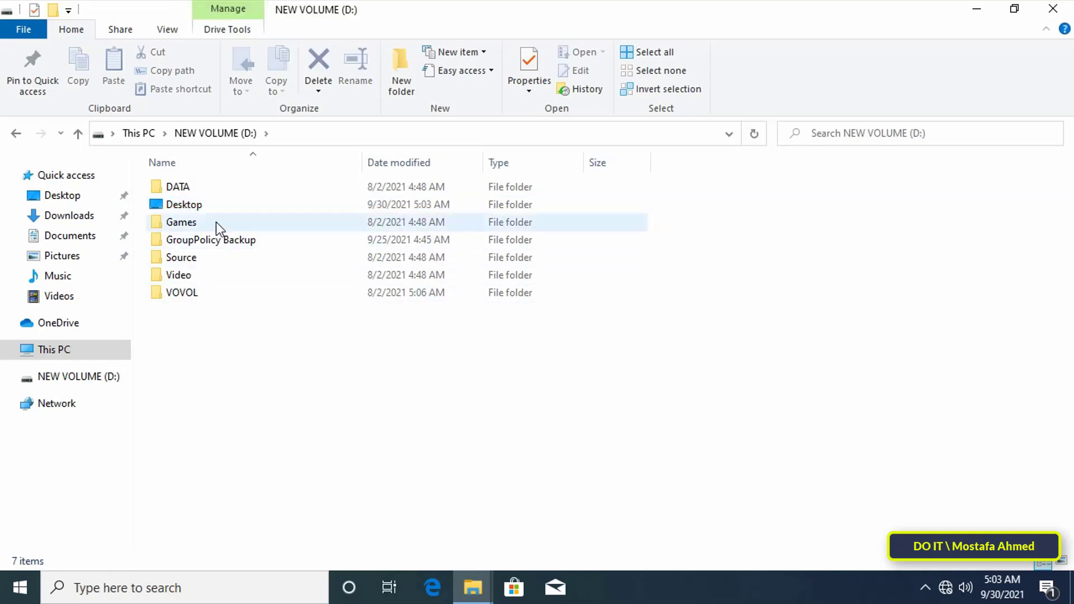
pyautogui.click(196, 208)
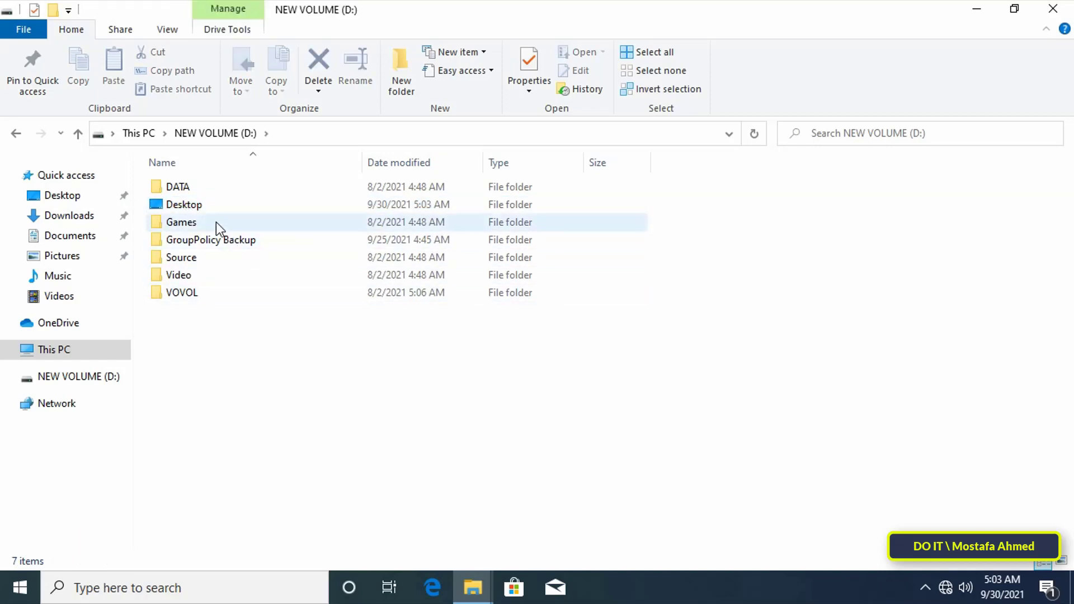
pyautogui.click(196, 208)
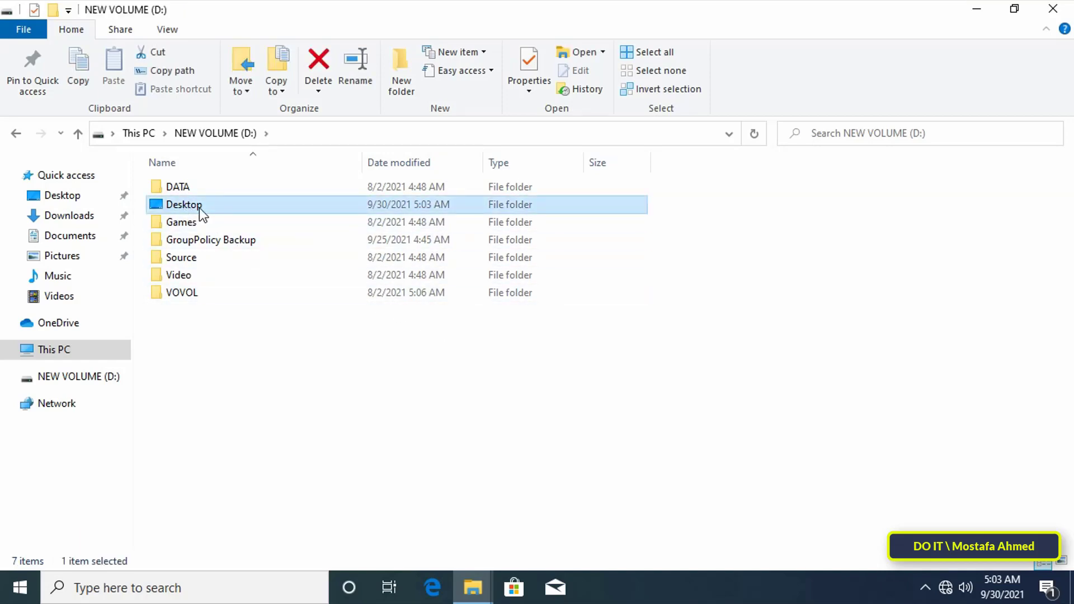
pyautogui.doubleClick(199, 207)
pyautogui.moveTo(240, 193); pyautogui.dragTo(211, 438)
pyautogui.click(210, 476)
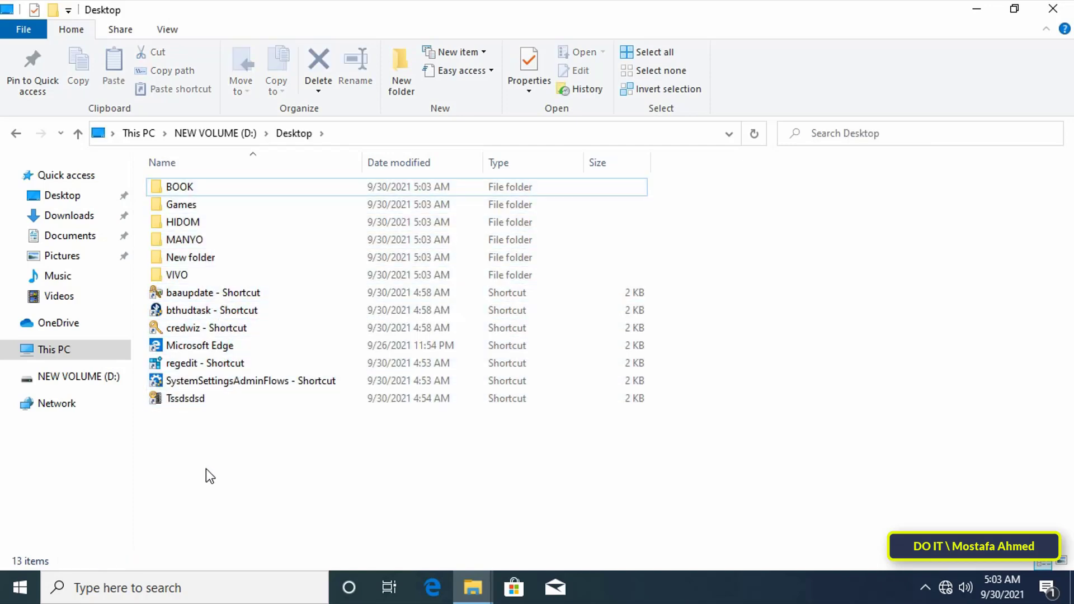
pyautogui.moveTo(205, 461); pyautogui.dragTo(167, 196)
pyautogui.click(239, 465)
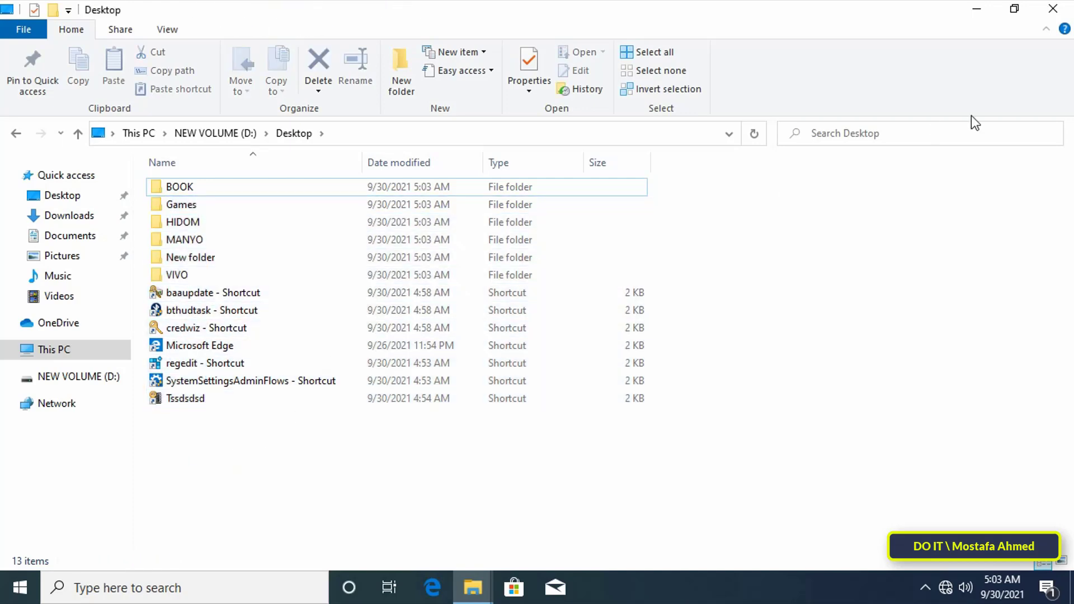